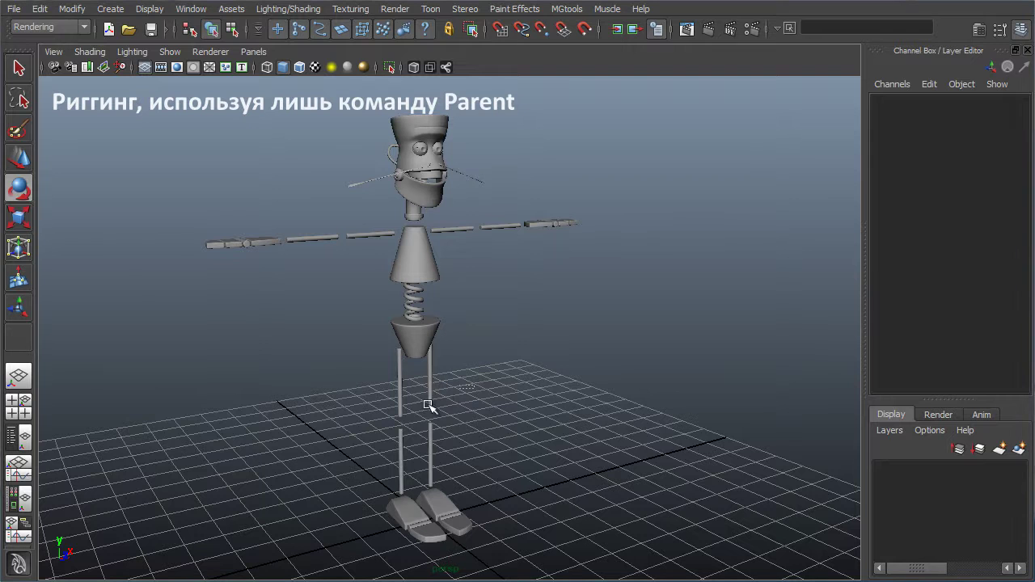
# Step: Rotate the robot's upper body to bend the torso, then bend its left forearm
pyautogui.click(396, 254)
pyautogui.moveTo(396, 254)
pyautogui.mouseDown()
pyautogui.moveTo(393, 277)
pyautogui.moveTo(391, 259)
pyautogui.moveTo(380, 273)
pyautogui.moveTo(475, 253)
pyautogui.moveTo(483, 199)
pyautogui.moveTo(494, 229)
pyautogui.mouseUp()
pyautogui.click(508, 222)
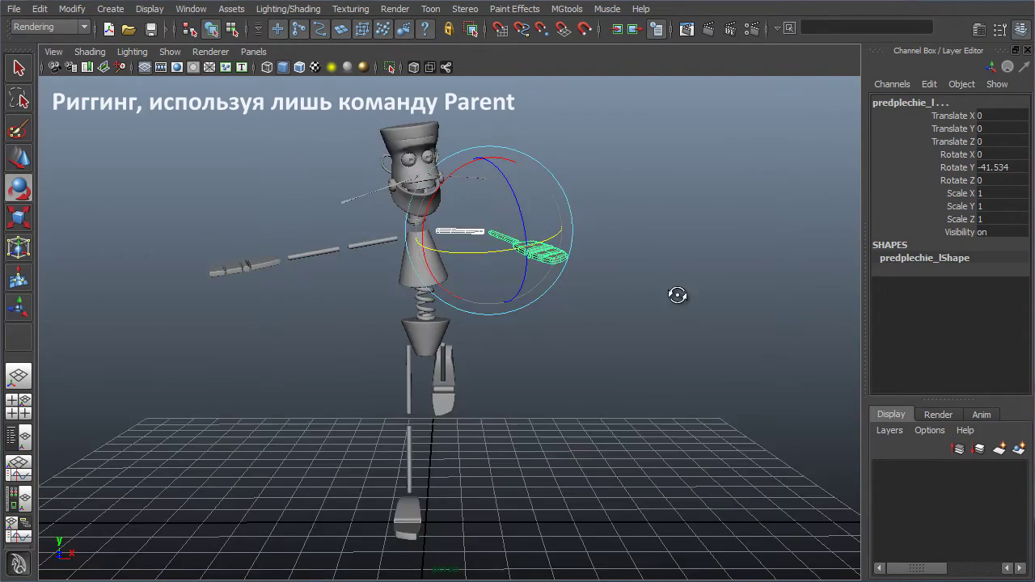
pyautogui.click(683, 279)
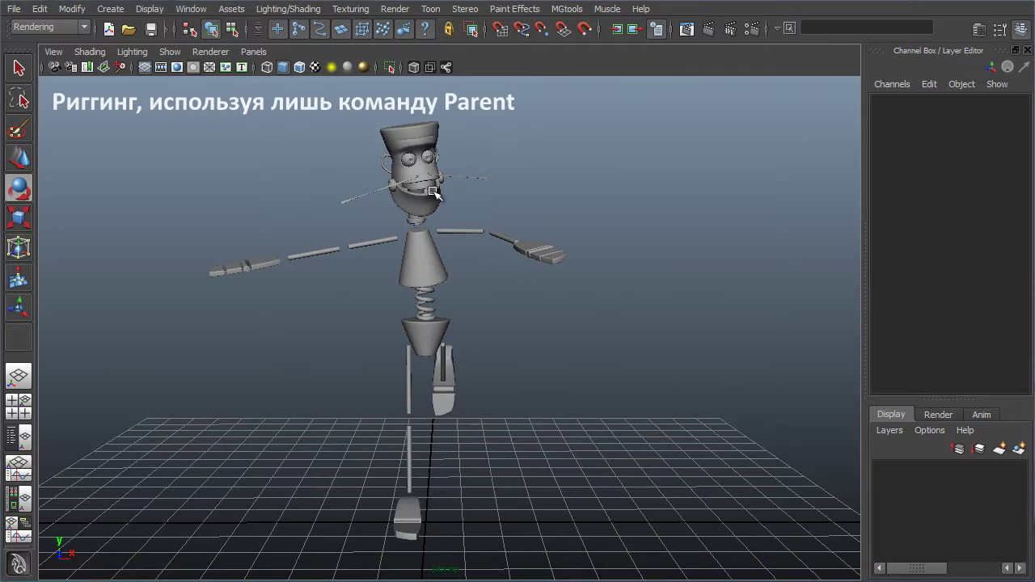
# Step: Turn the robot's head, then swing one leg forward into a stride
pyautogui.click(409, 222)
pyautogui.moveTo(451, 196); pyautogui.dragTo(453, 136)
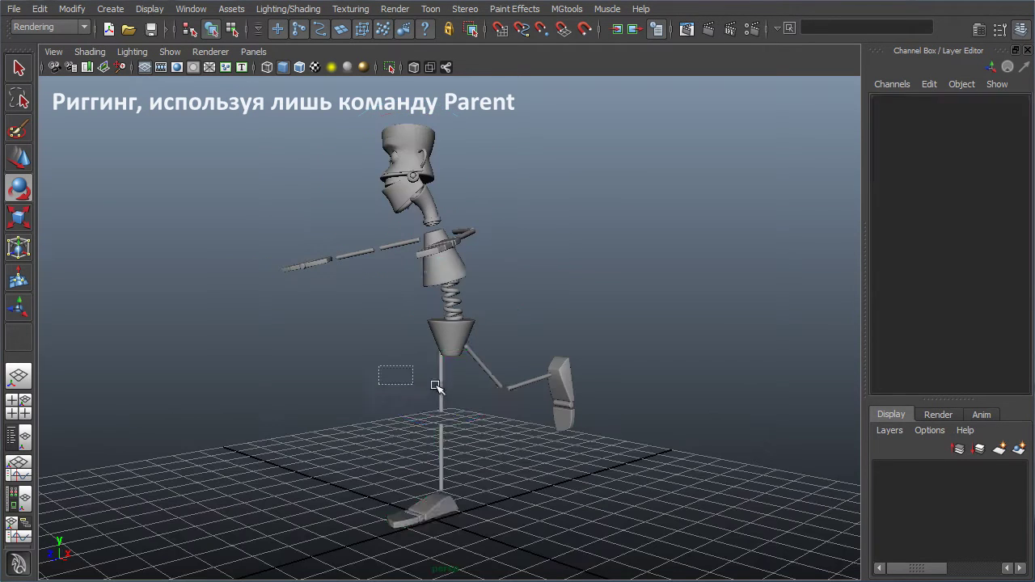
pyautogui.click(436, 387)
pyautogui.moveTo(436, 386); pyautogui.dragTo(360, 421)
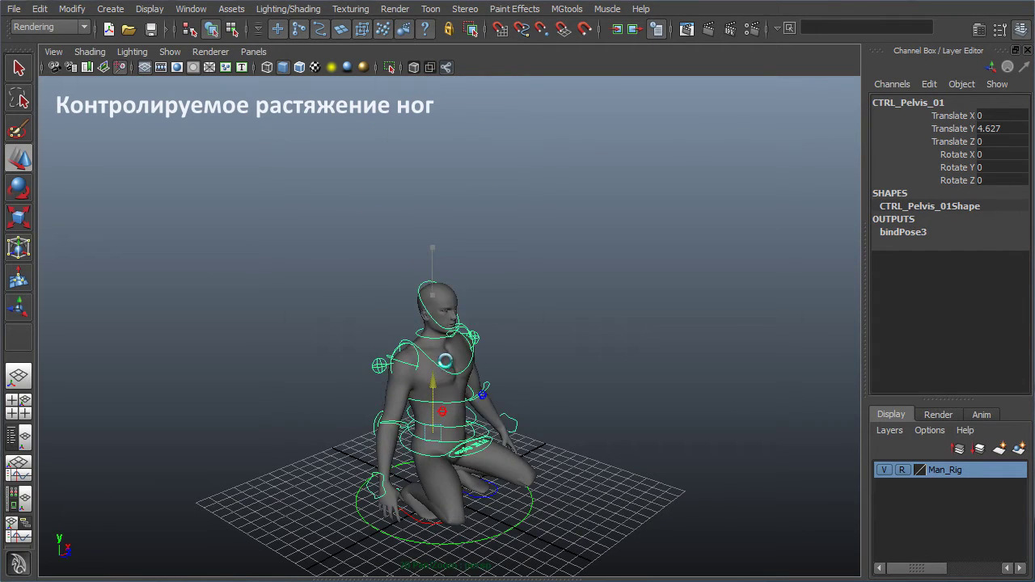
# Step: Turn off Stretchy on the left leg's foot control
pyautogui.click(491, 493)
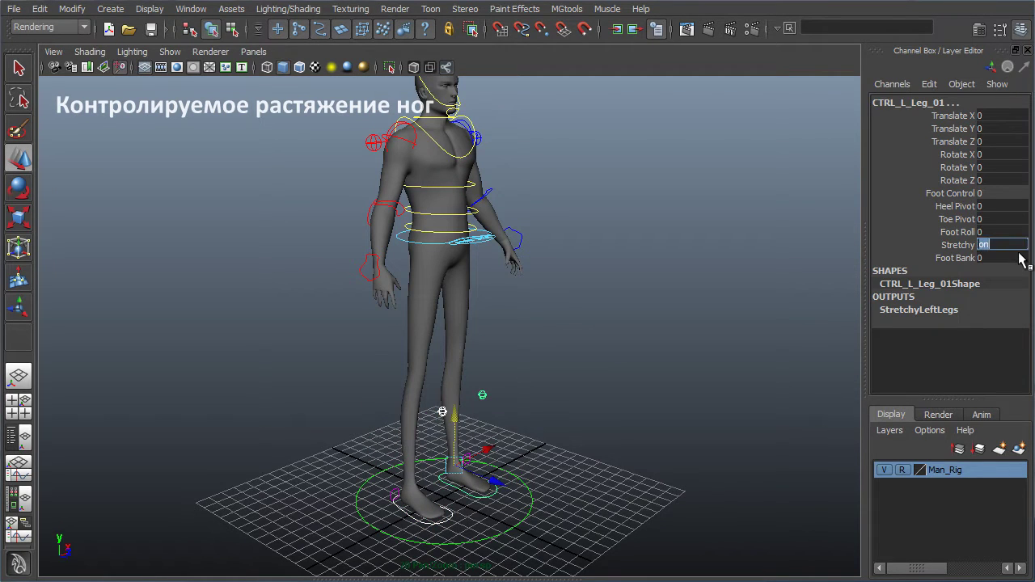
pyautogui.press('Return')
pyautogui.click(428, 229)
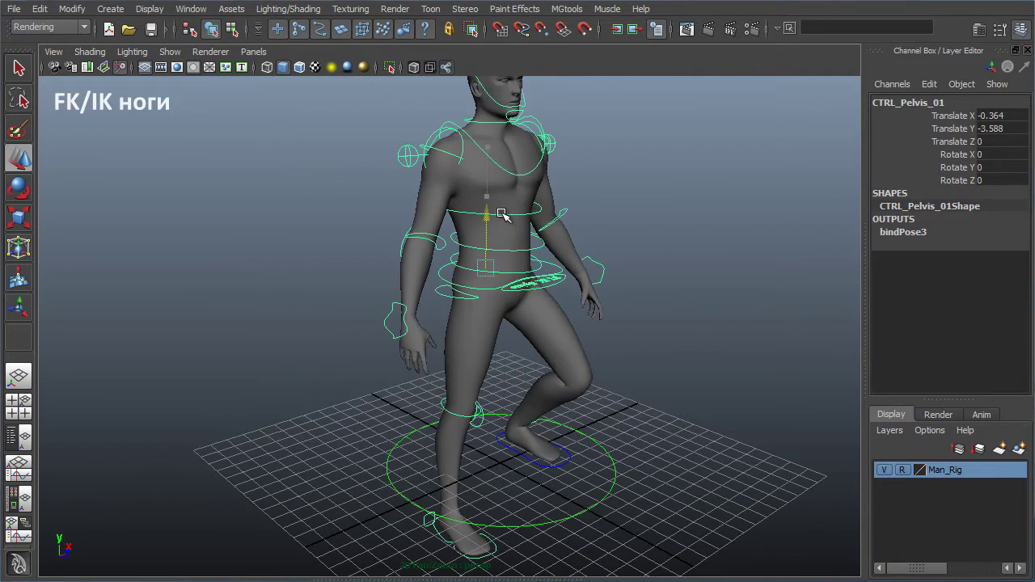
# Step: Rotate the right hip FK control to lift the leg, then tilt the FK spine sideways
pyautogui.click(443, 291)
pyautogui.press('e')
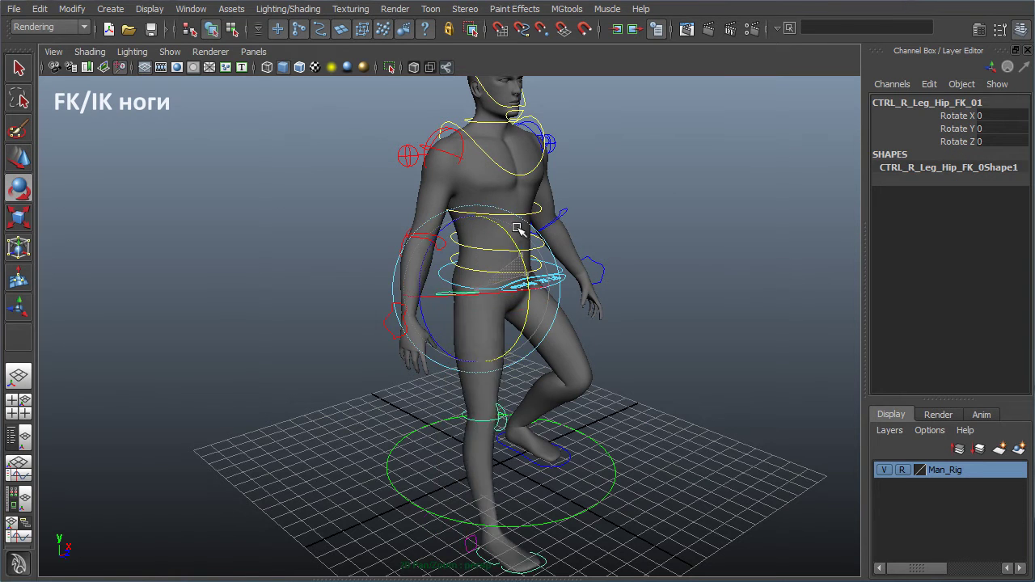
pyautogui.moveTo(517, 303); pyautogui.dragTo(570, 396)
pyautogui.click(591, 353)
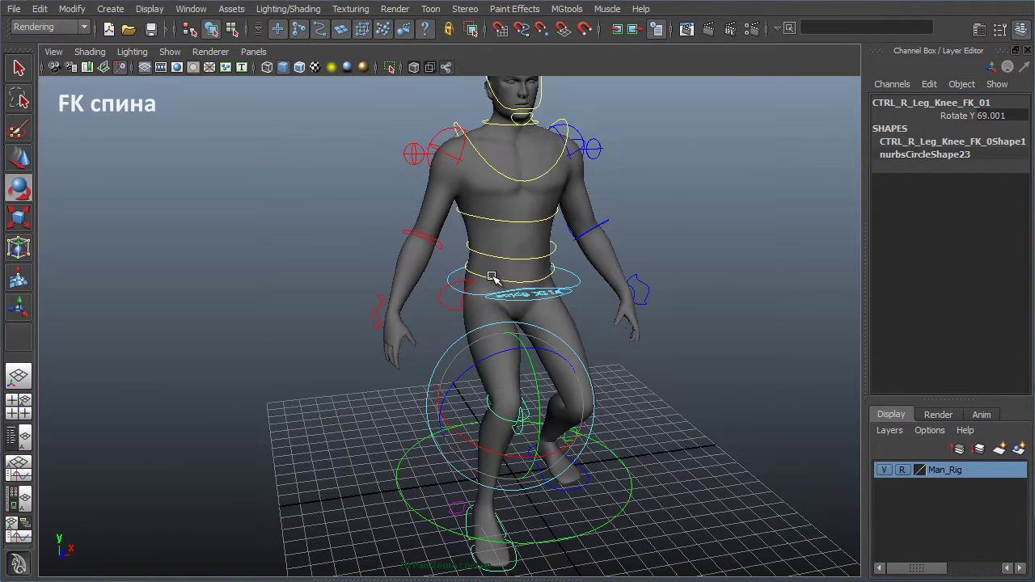
pyautogui.click(507, 231)
pyautogui.moveTo(454, 156); pyautogui.dragTo(463, 153)
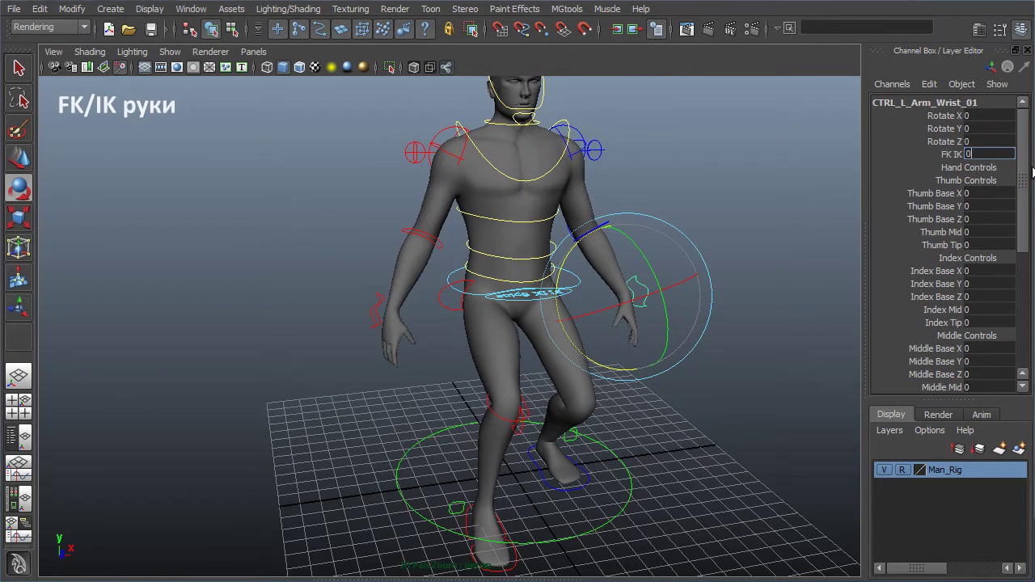
# Step: Switch the left arm to FK and tilt the upper FK spine sideways
pyautogui.press('Return')
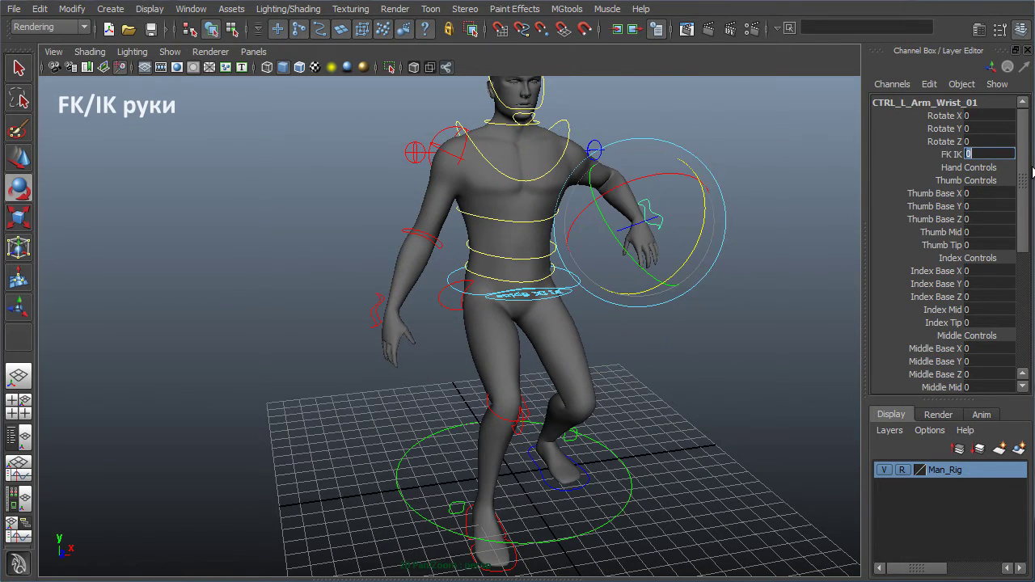
pyautogui.click(670, 326)
pyautogui.click(471, 146)
pyautogui.moveTo(471, 146)
pyautogui.mouseDown()
pyautogui.moveTo(460, 132)
pyautogui.moveTo(484, 144)
pyautogui.mouseUp()
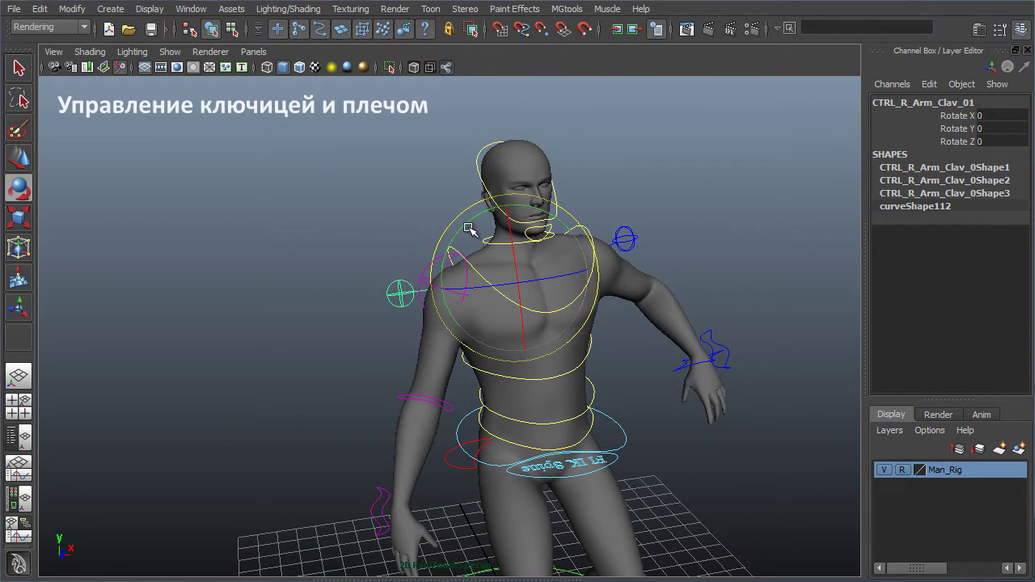
# Step: Rotate the clavicle and shoulder to swing the arm back and out, then select the jaw
pyautogui.moveTo(469, 229); pyautogui.dragTo(490, 210)
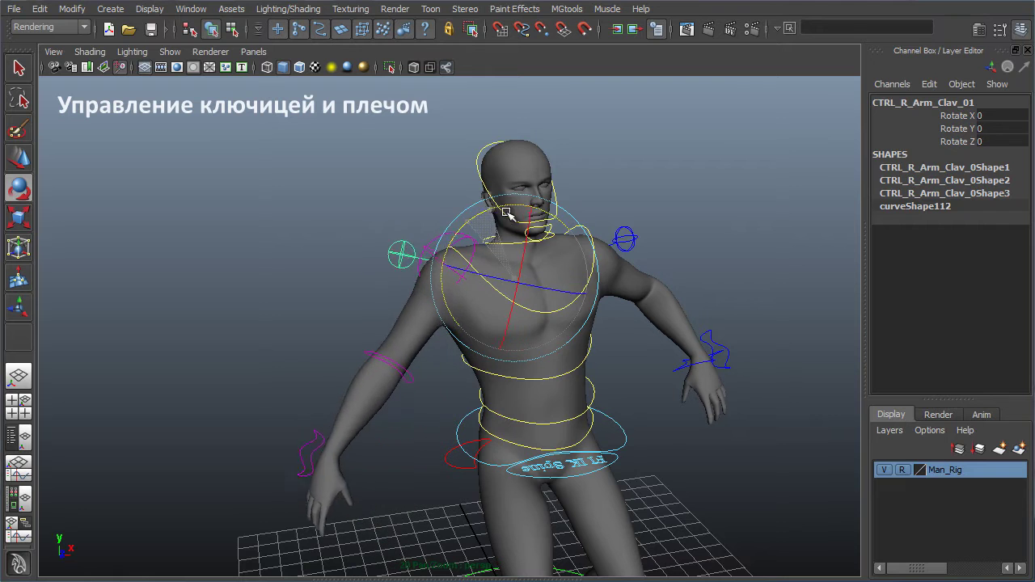
pyautogui.click(393, 168)
pyautogui.click(441, 234)
pyautogui.moveTo(439, 198)
pyautogui.mouseDown()
pyautogui.moveTo(467, 194)
pyautogui.moveTo(443, 192)
pyautogui.mouseUp()
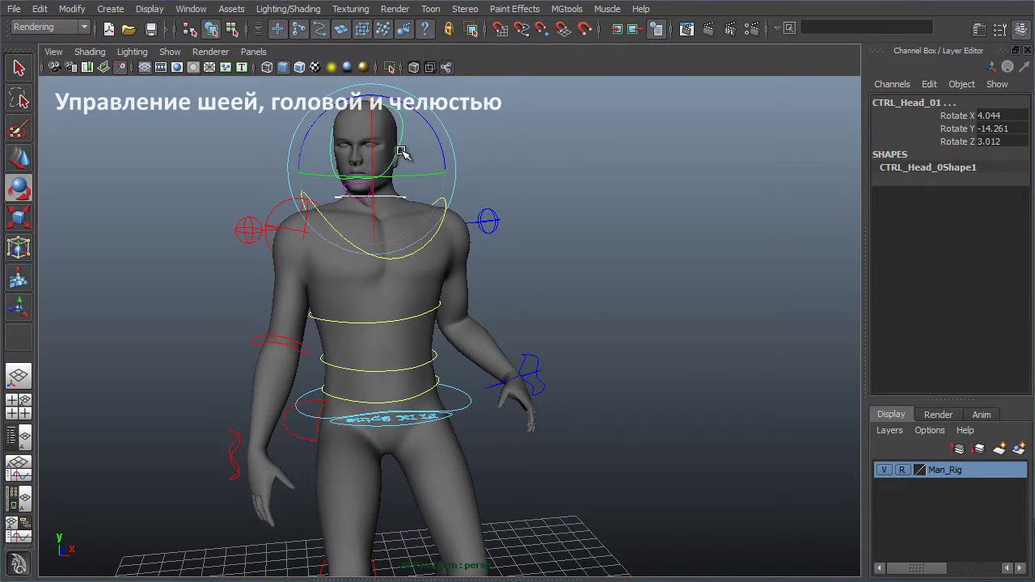
pyautogui.click(365, 185)
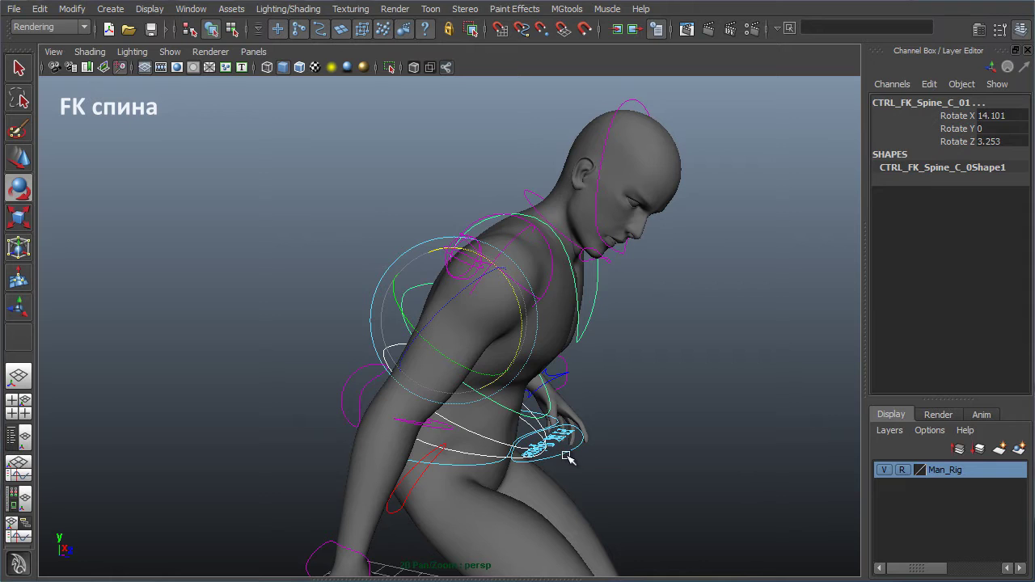
# Step: Set Toggle_FK_IK_Spine's FK IK to 0, bend the spine, and blend between FK and IK
pyautogui.click(566, 456)
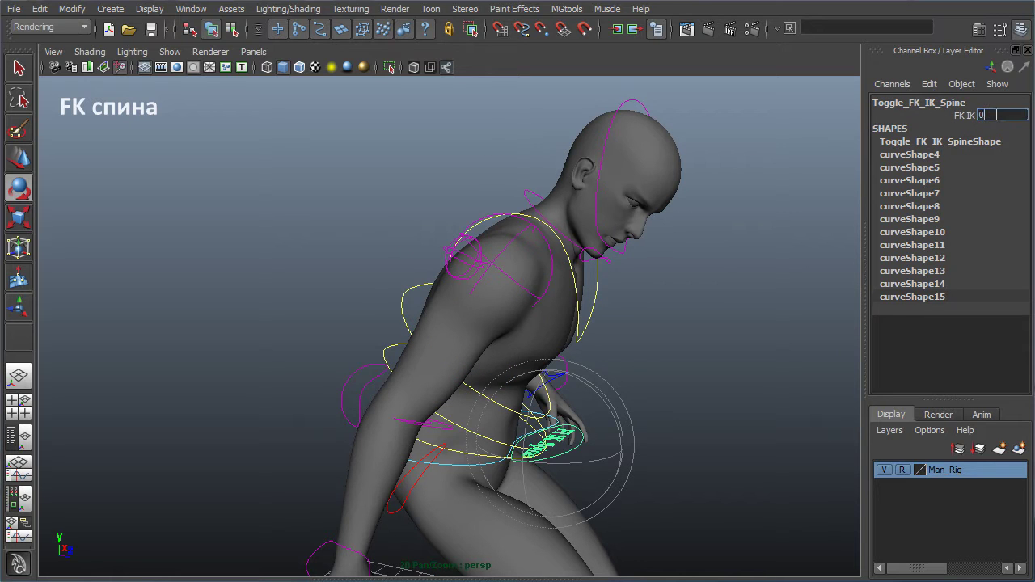
pyautogui.press('Return')
pyautogui.moveTo(489, 202); pyautogui.dragTo(472, 131)
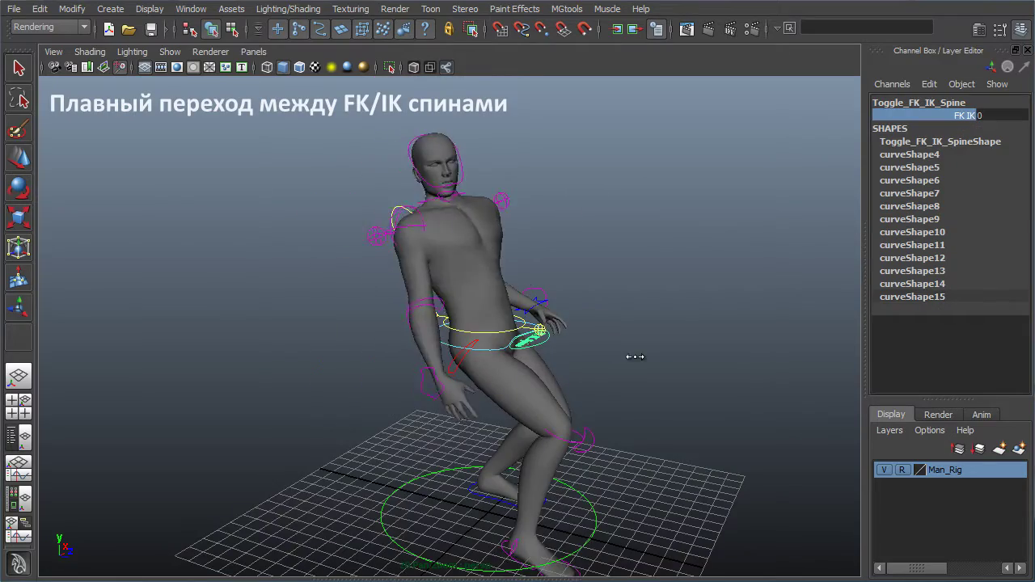
pyautogui.moveTo(635, 359); pyautogui.dragTo(676, 366, button='middle')
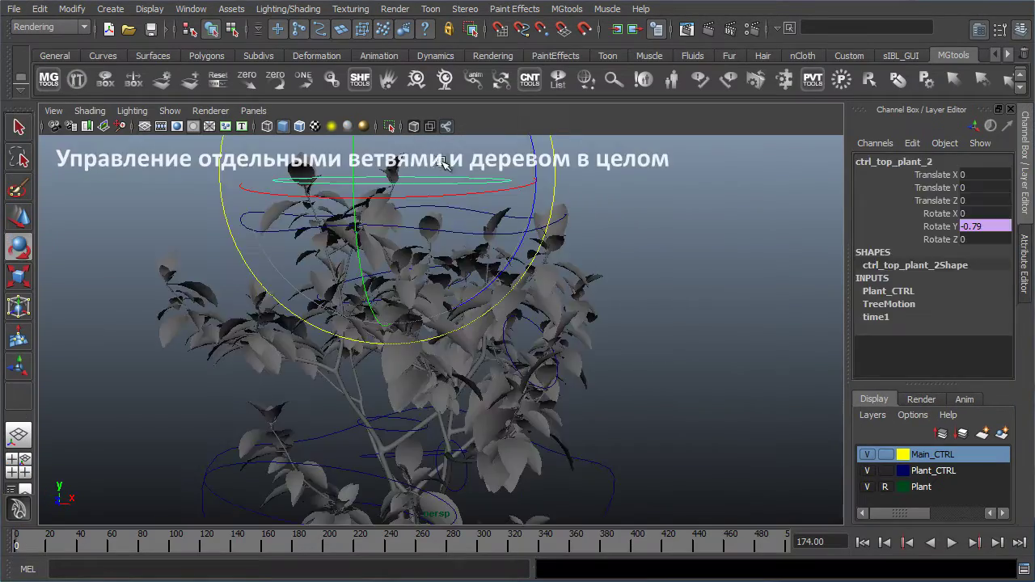
# Step: Tilt ctrl_top_plant_2, scale main_ctrl down to 0.25, and play the sway animation
pyautogui.moveTo(413, 150); pyautogui.dragTo(429, 174)
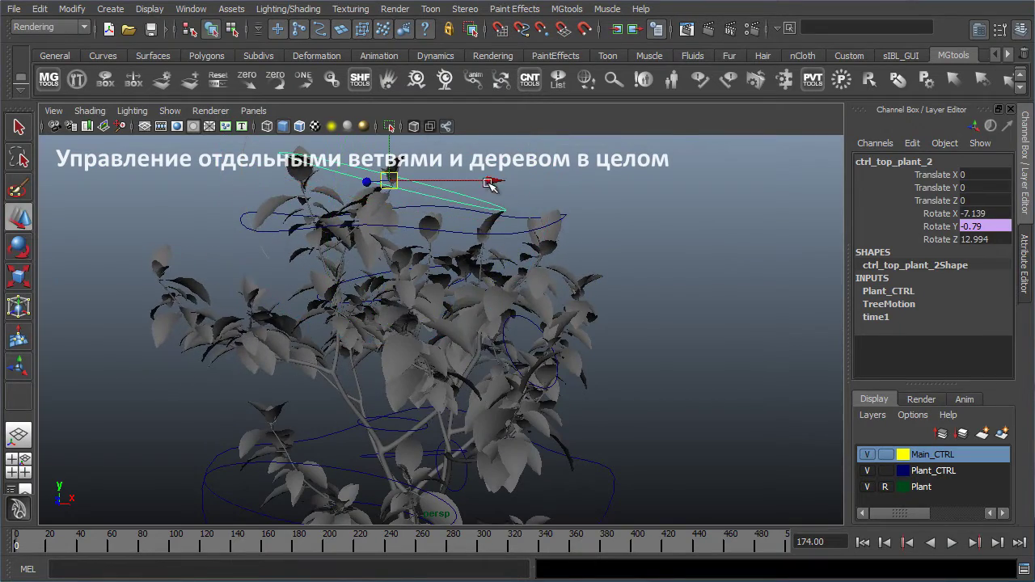
pyautogui.click(382, 246)
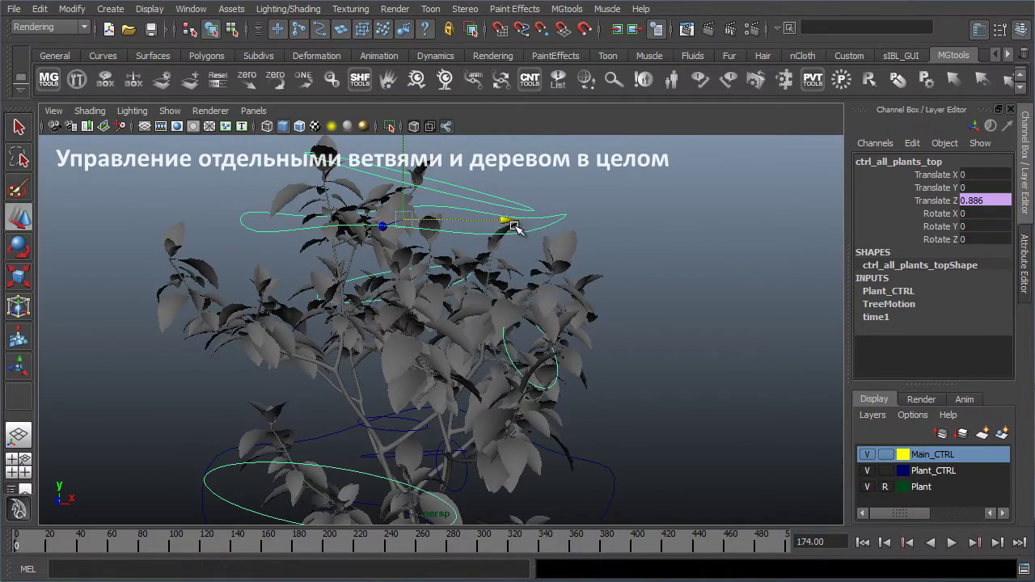
pyautogui.scroll(-5, 518, 223)
pyautogui.click(407, 263)
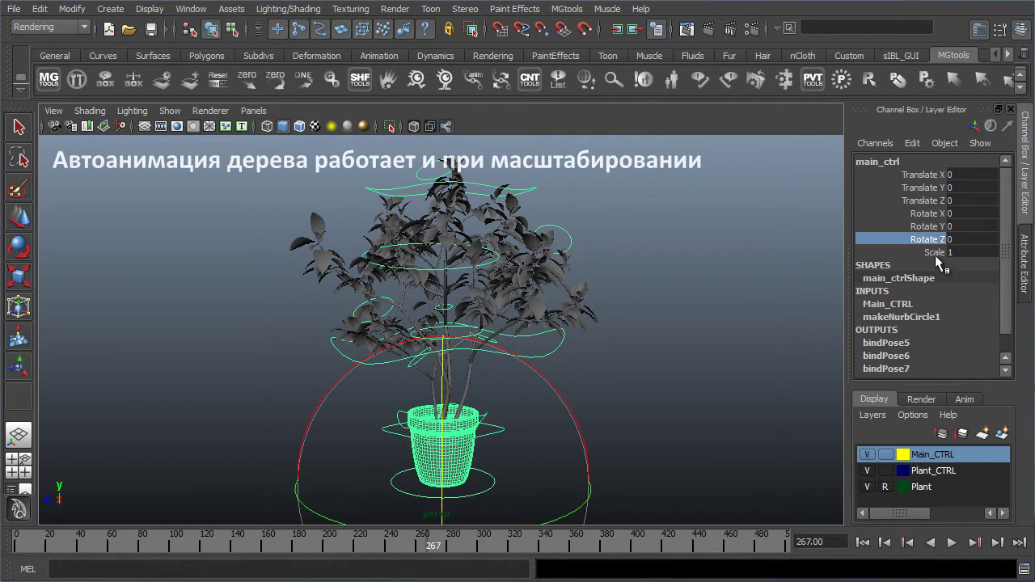
pyautogui.moveTo(769, 405); pyautogui.dragTo(715, 411, button='middle')
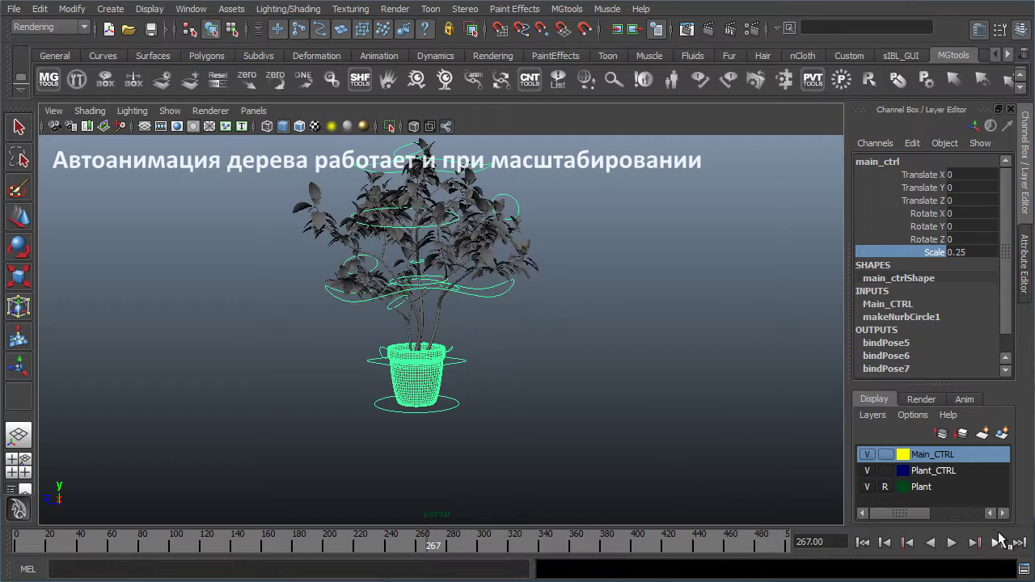
pyautogui.click(951, 543)
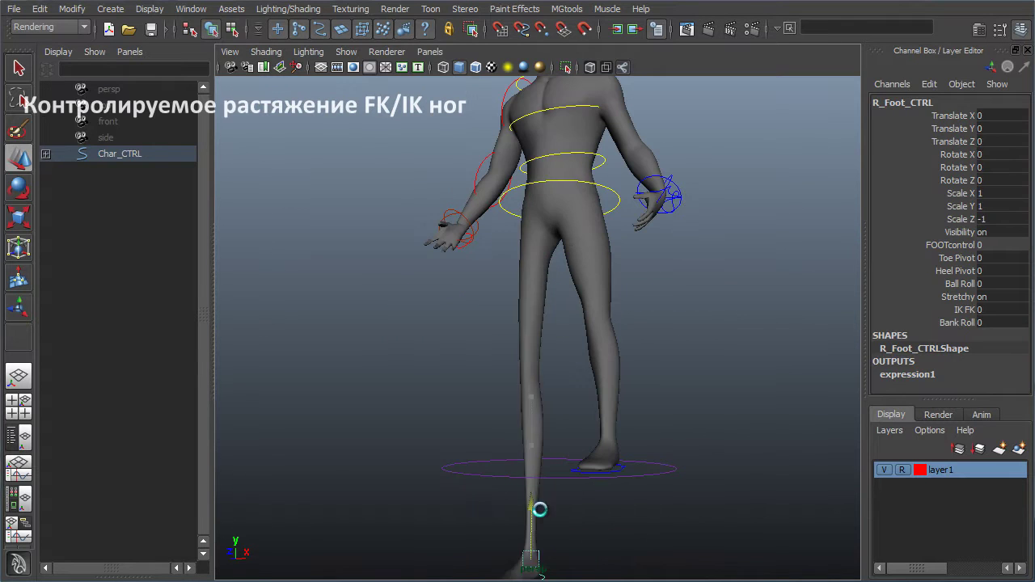
# Step: Lower R_Foot_CTRL to stretch the right leg, set IK FK to 1, and bend the knee
pyautogui.moveTo(534, 324)
pyautogui.mouseDown()
pyautogui.moveTo(558, 499)
pyautogui.moveTo(561, 377)
pyautogui.mouseUp()
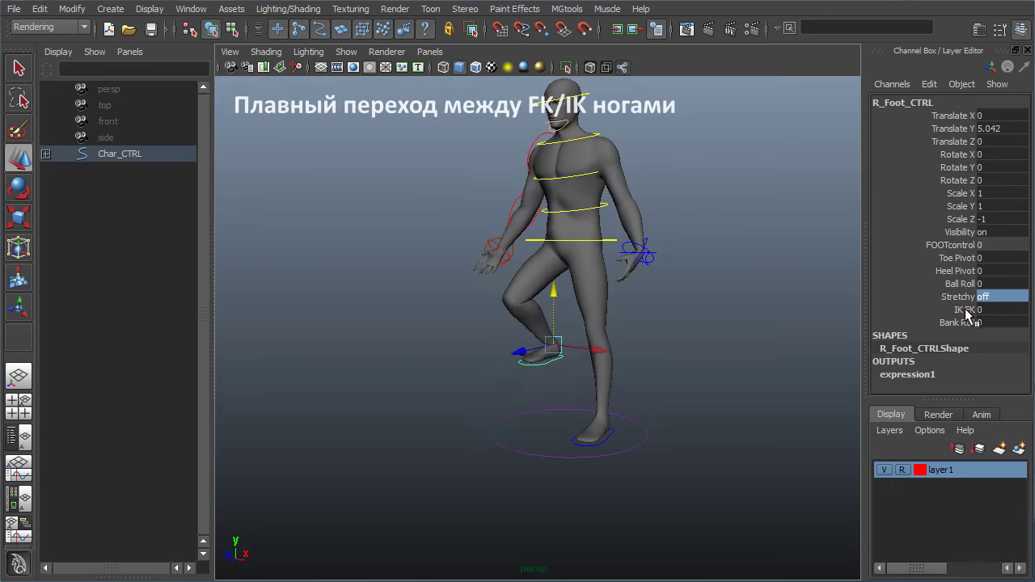
pyautogui.click(508, 323)
pyautogui.press('e')
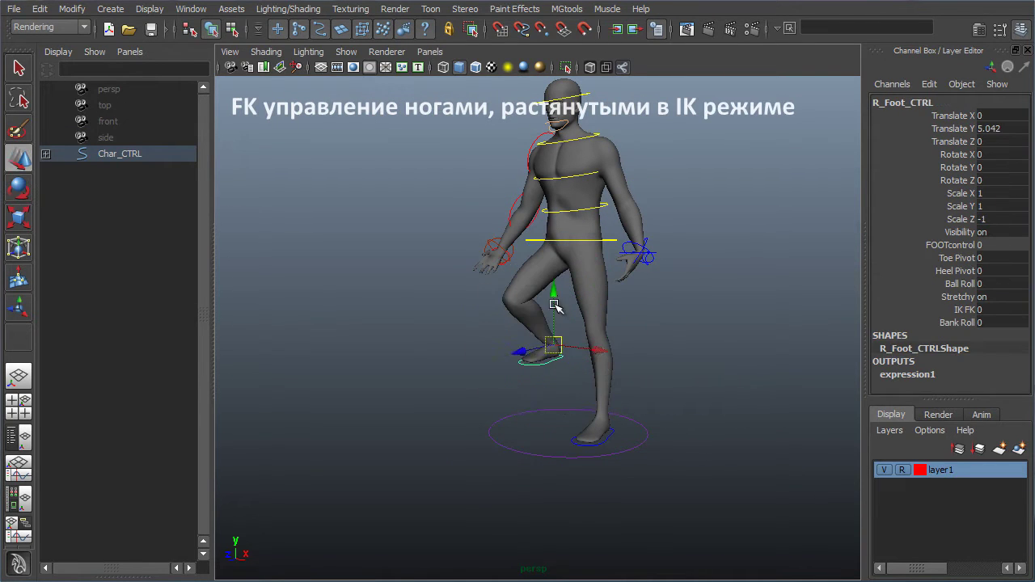
pyautogui.moveTo(555, 304); pyautogui.dragTo(571, 477)
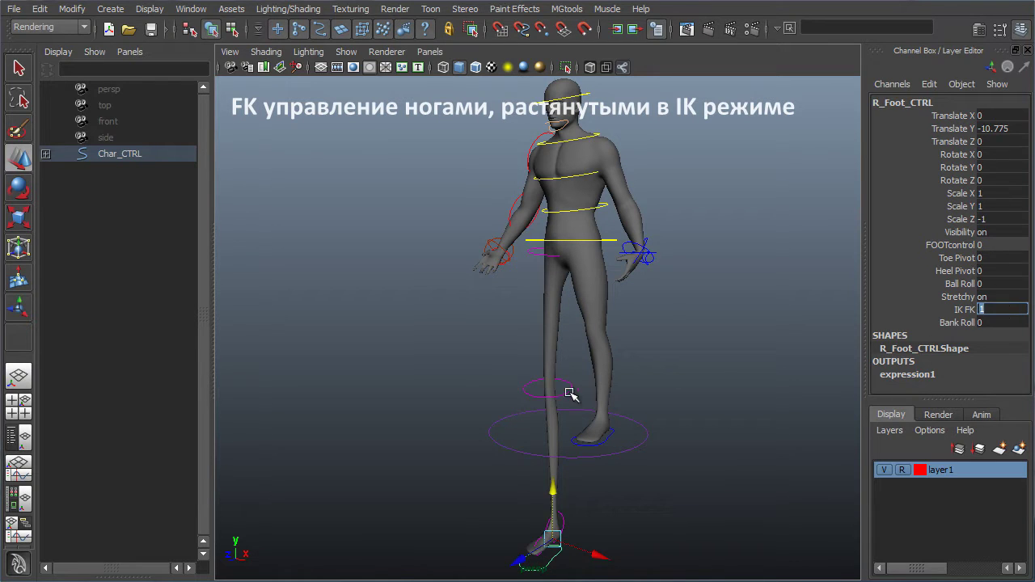
pyautogui.click(569, 394)
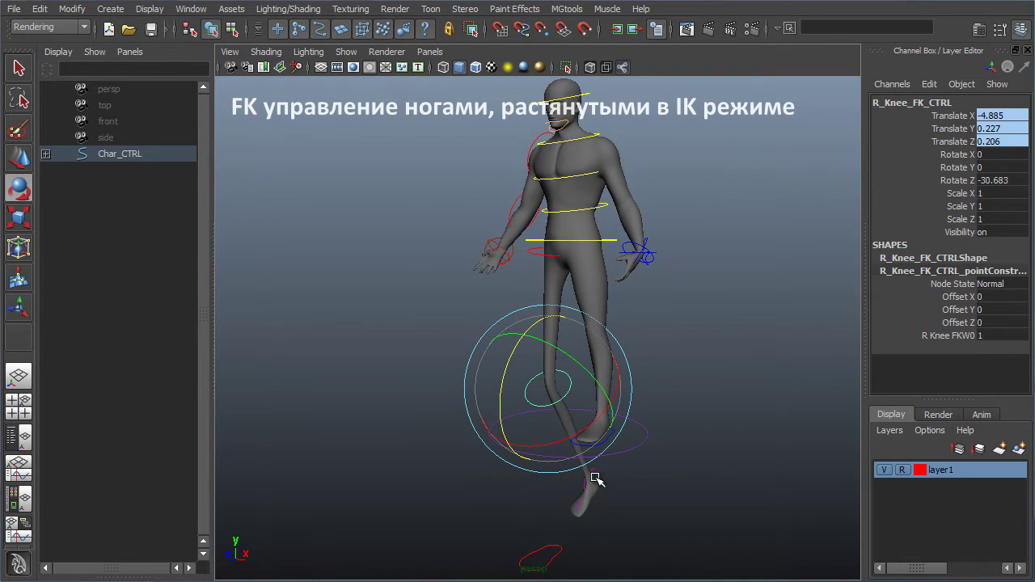
pyautogui.click(593, 478)
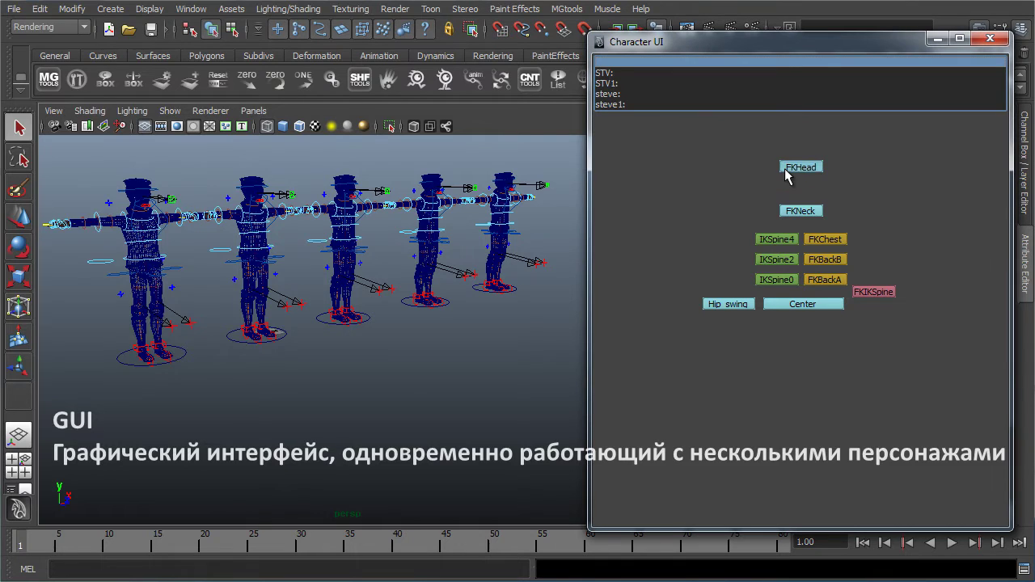
# Step: In Character UI, select FKHead, FKBackA on STV, then Center on STV1
pyautogui.click(785, 172)
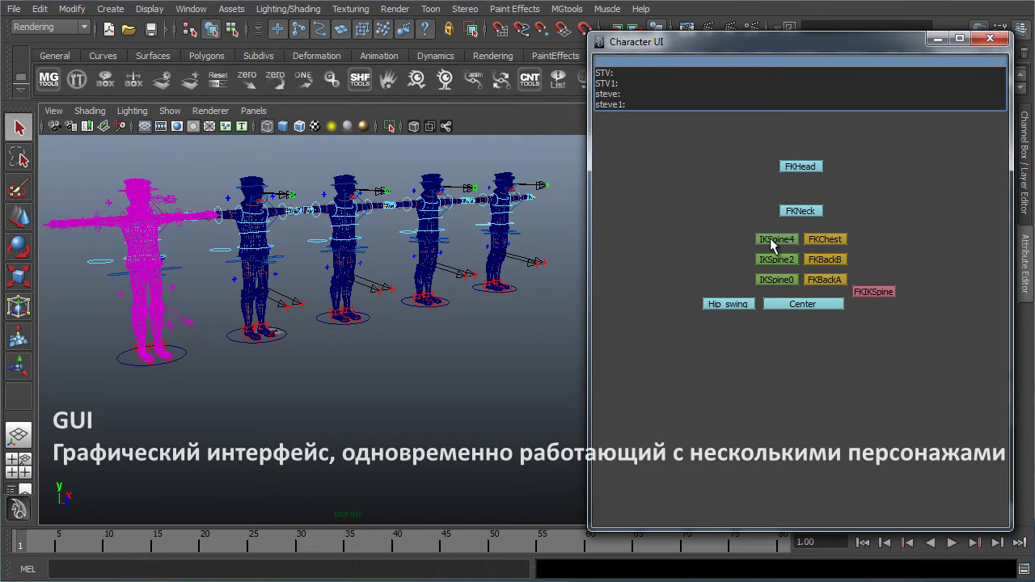
pyautogui.click(619, 77)
pyautogui.click(794, 307)
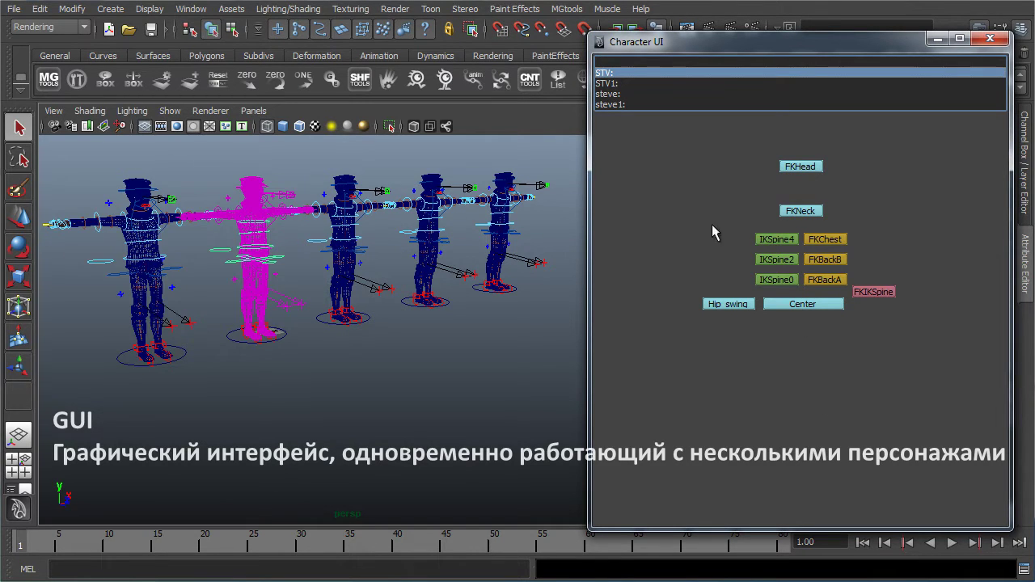
pyautogui.click(615, 85)
pyautogui.click(785, 303)
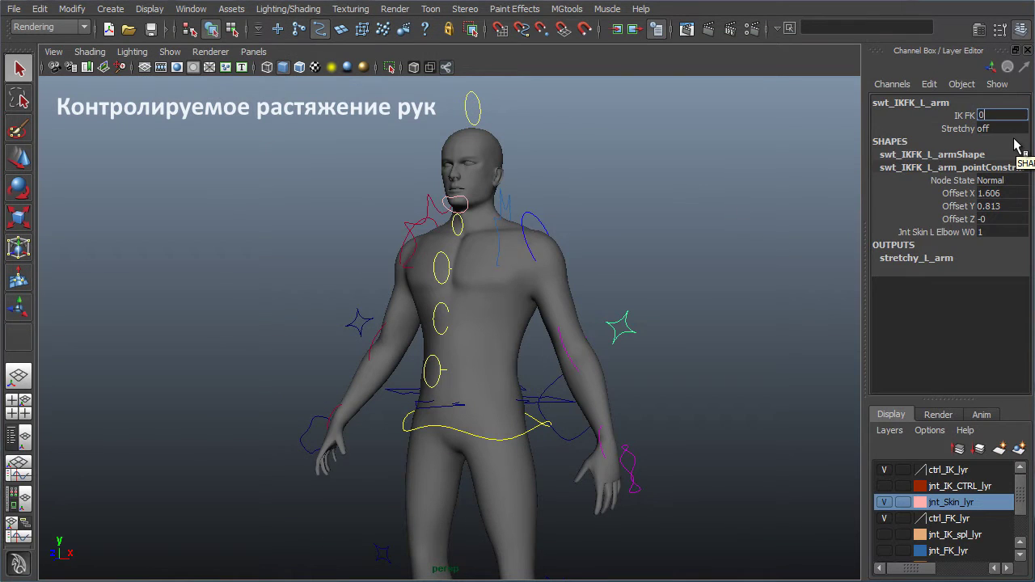
# Step: Pull ctrlIK_L_hand to stretch the left arm, then rotate ctrl_spine_0 back and forth
pyautogui.click(612, 388)
pyautogui.press('w')
pyautogui.moveTo(612, 388); pyautogui.dragTo(617, 330)
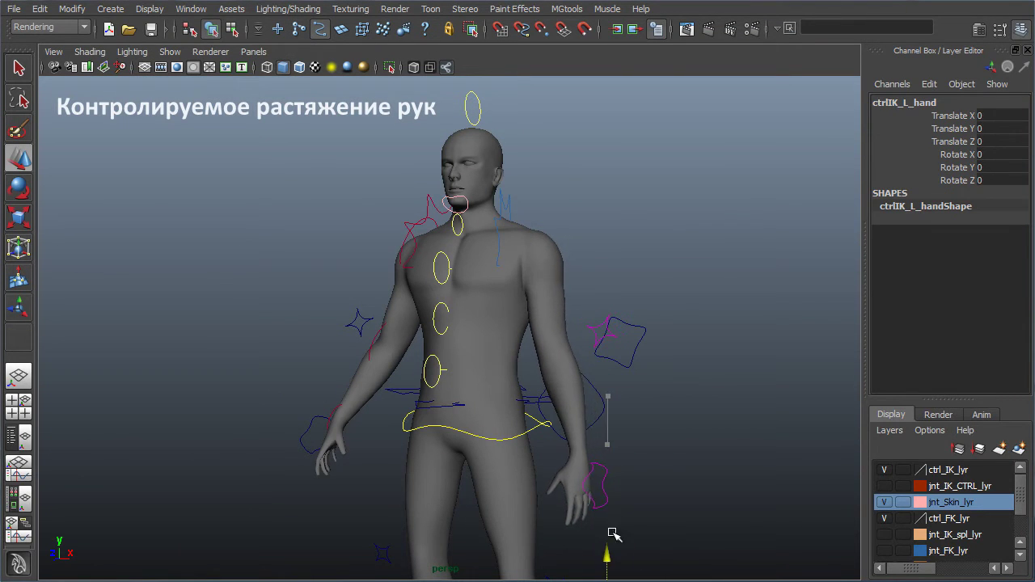
pyautogui.moveTo(642, 483); pyautogui.dragTo(649, 522)
pyautogui.moveTo(630, 409)
pyautogui.keyDown('alt'); pyautogui.mouseDown()
pyautogui.moveTo(605, 430)
pyautogui.moveTo(659, 578)
pyautogui.mouseUp(); pyautogui.keyUp('alt')
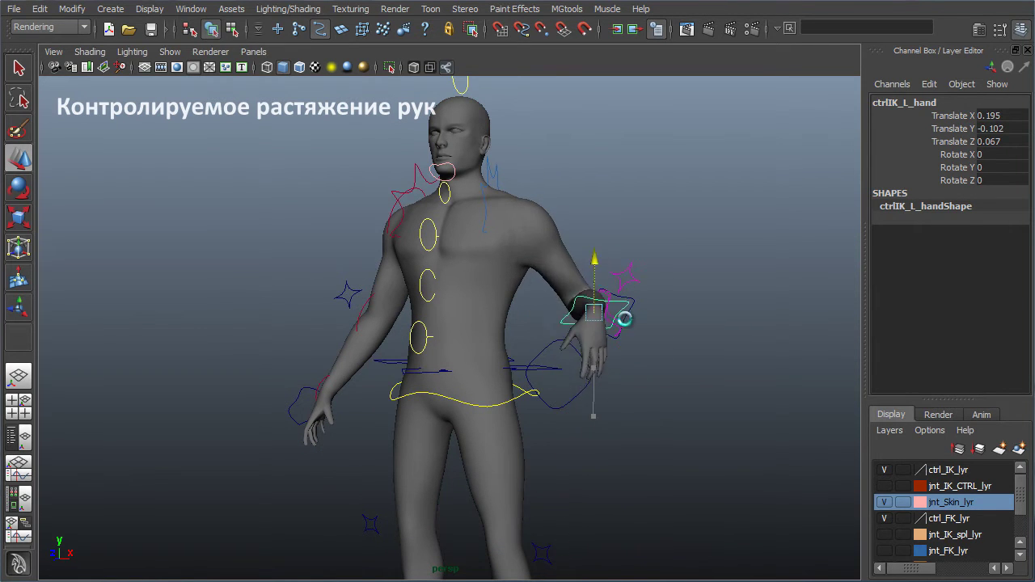
pyautogui.moveTo(663, 409); pyautogui.dragTo(688, 319)
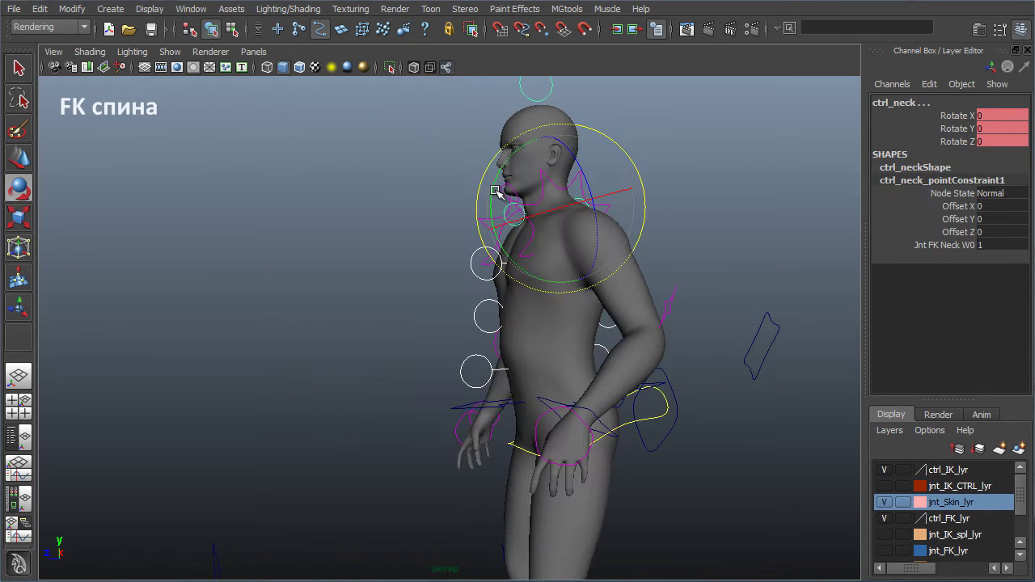
pyautogui.moveTo(492, 182); pyautogui.dragTo(491, 196)
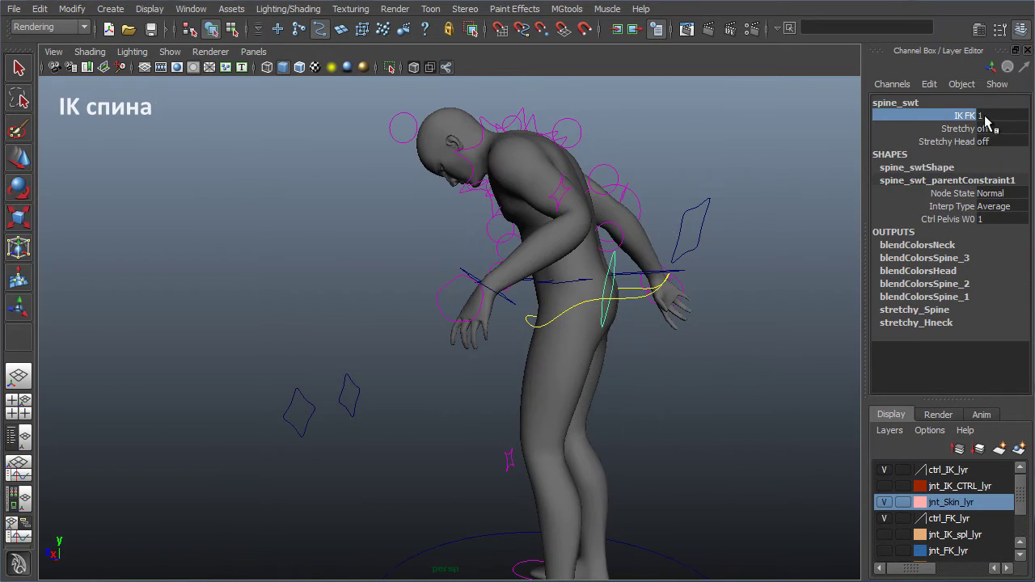
# Step: Rotate ctrl_IK_chest, blend spine_swt IK FK, and move the chest to sway the torso
pyautogui.press('Return')
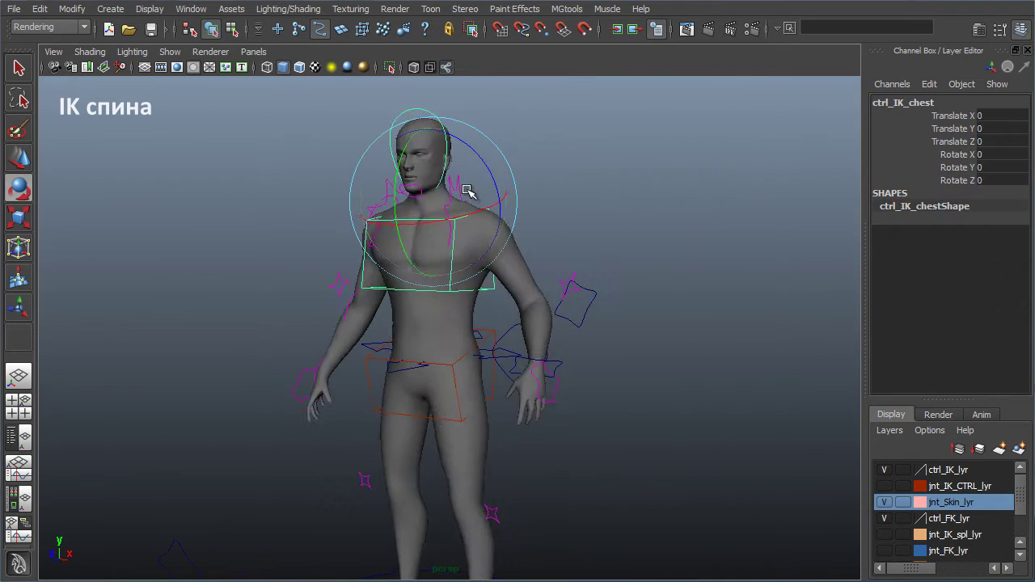
pyautogui.moveTo(462, 185)
pyautogui.mouseDown()
pyautogui.moveTo(485, 181)
pyautogui.moveTo(447, 171)
pyautogui.moveTo(487, 203)
pyautogui.mouseUp()
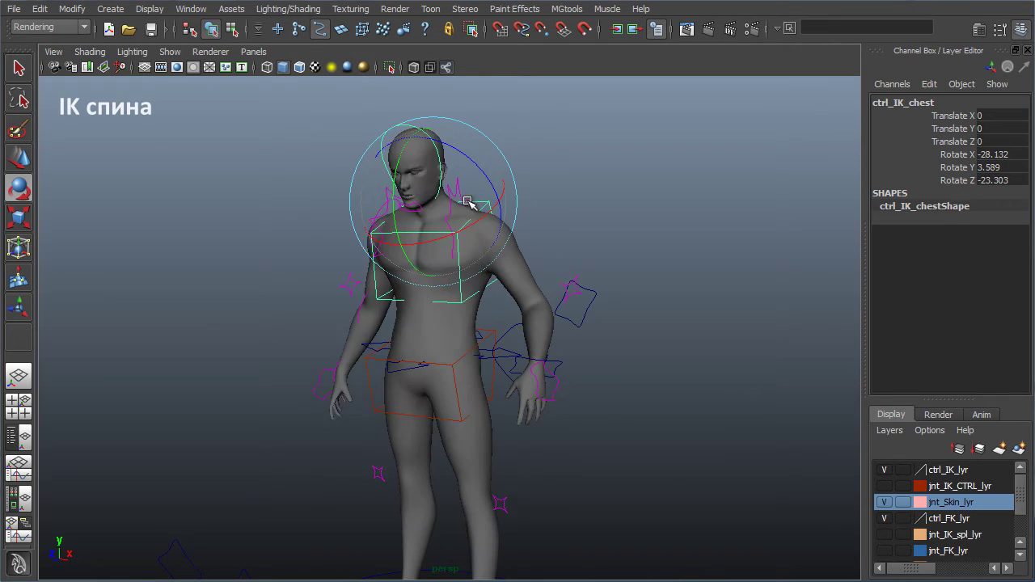
pyautogui.moveTo(704, 455)
pyautogui.mouseDown(button='middle')
pyautogui.moveTo(765, 470)
pyautogui.moveTo(663, 450)
pyautogui.mouseUp(button='middle')
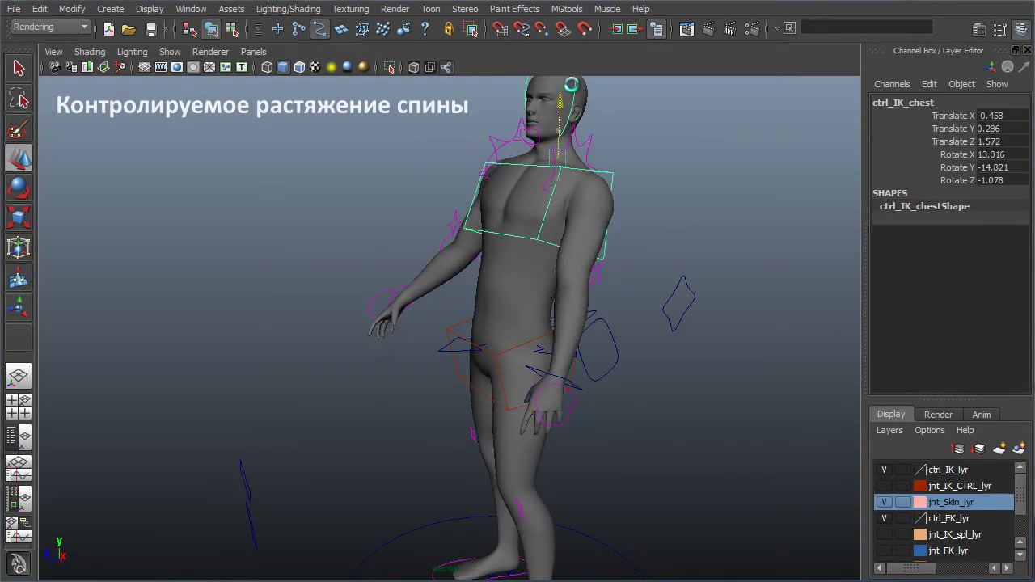
pyautogui.moveTo(571, 85)
pyautogui.mouseDown()
pyautogui.moveTo(596, 64)
pyautogui.moveTo(584, 138)
pyautogui.mouseUp()
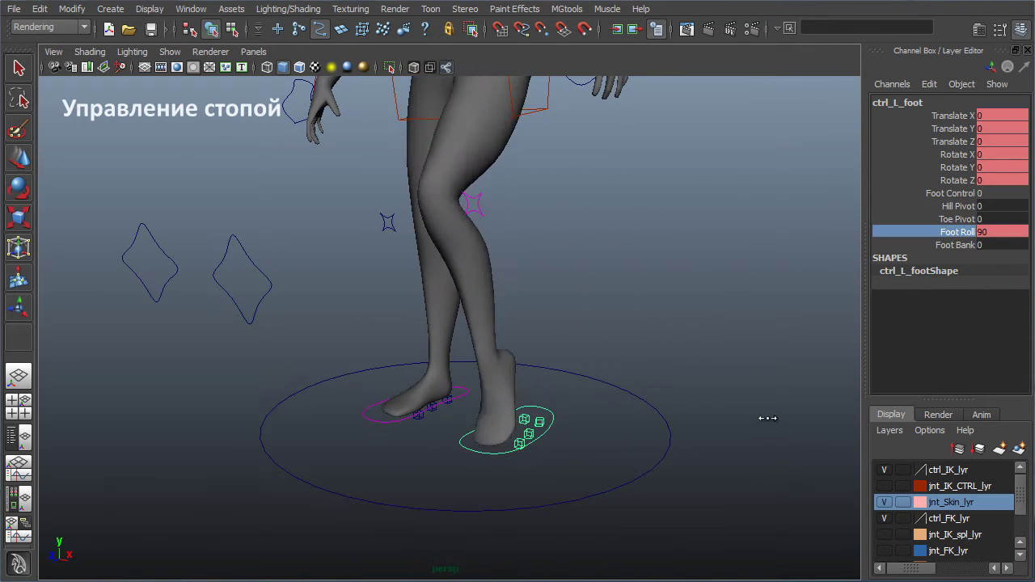
# Step: Adjust the left foot's Foot Roll, Toe Pivot and Hill Pivot values
pyautogui.moveTo(767, 418); pyautogui.dragTo(750, 433, button='middle')
pyautogui.click(956, 219)
pyautogui.moveTo(728, 371)
pyautogui.mouseDown(button='middle')
pyautogui.moveTo(646, 381)
pyautogui.moveTo(658, 393)
pyautogui.mouseUp(button='middle')
pyautogui.click(958, 206)
pyautogui.moveTo(727, 436); pyautogui.dragTo(780, 446, button='middle')
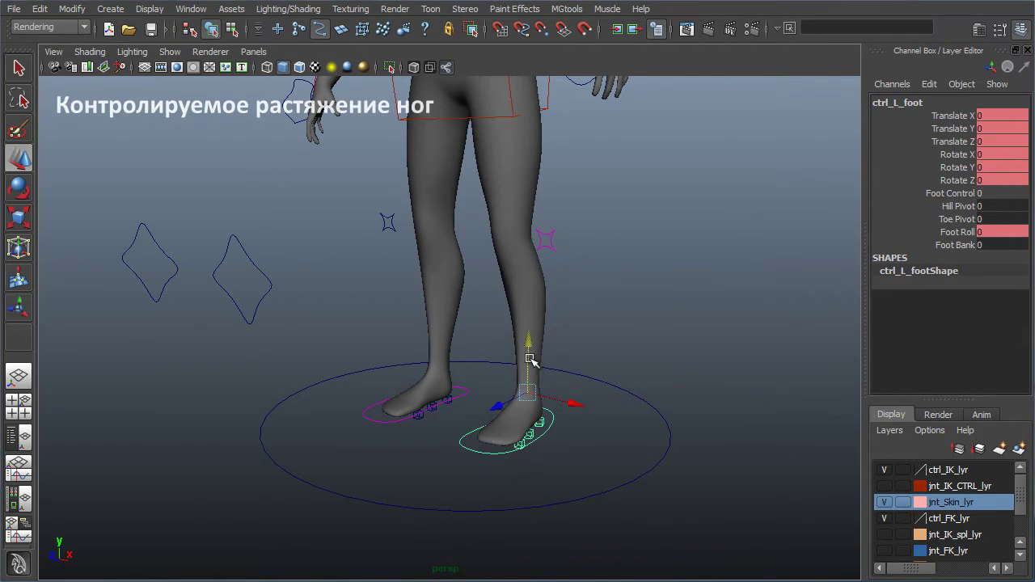
# Step: Pull the foot down to stretch the leg, then rotate ctrl_global_top to bend the plant
pyautogui.moveTo(529, 360)
pyautogui.mouseDown(button='middle')
pyautogui.moveTo(531, 473)
pyautogui.moveTo(578, 519)
pyautogui.mouseUp(button='middle')
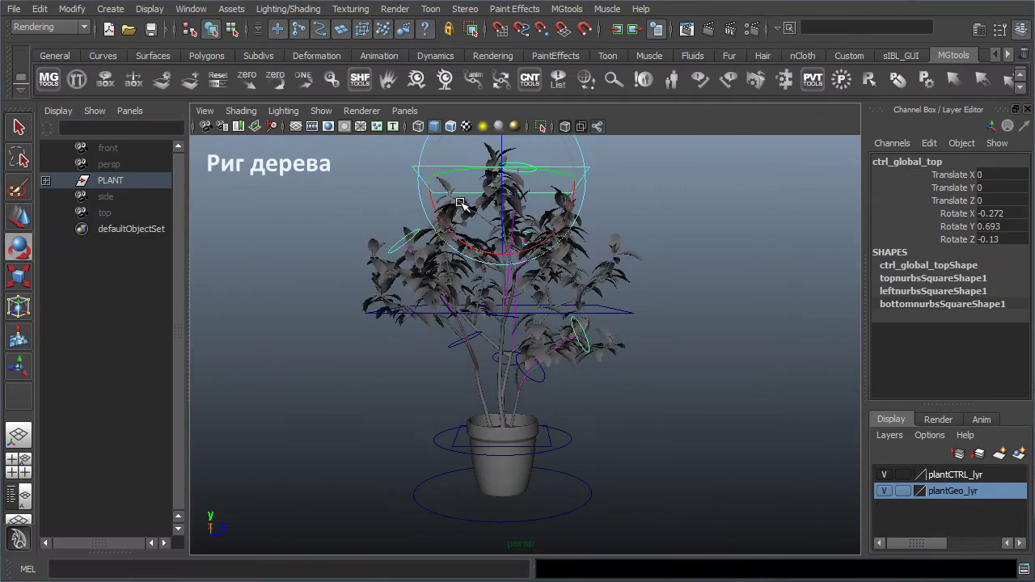
pyautogui.moveTo(441, 213)
pyautogui.mouseDown()
pyautogui.moveTo(462, 203)
pyautogui.moveTo(444, 196)
pyautogui.mouseUp()
pyautogui.click(533, 300)
# Step: Move ctrl_global_mid to bend the plant, then slide wheelMain's Motion to 0.325
pyautogui.press('w')
pyautogui.moveTo(554, 308); pyautogui.dragTo(535, 307)
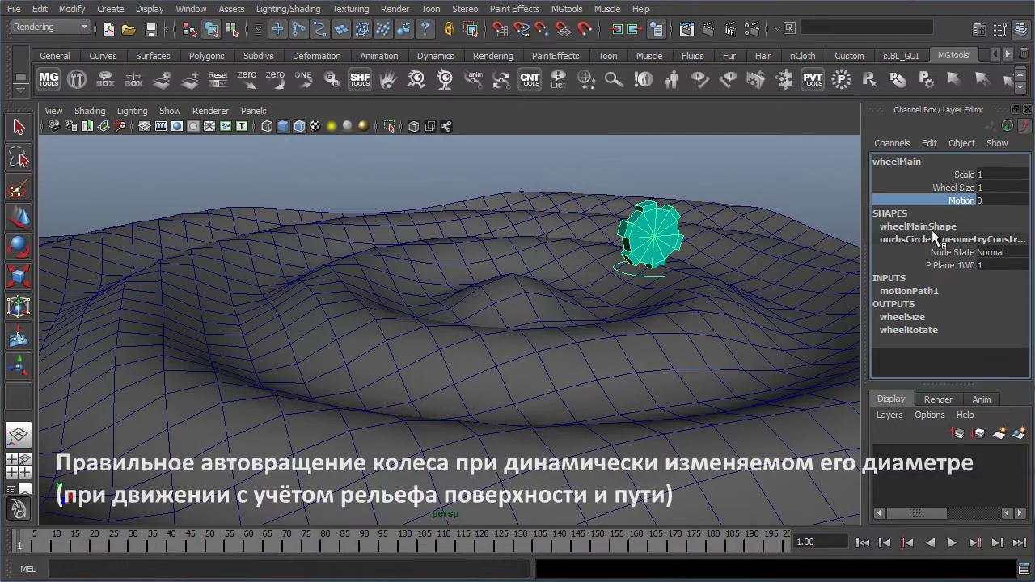
pyautogui.moveTo(603, 403); pyautogui.dragTo(612, 403, button='middle')
pyautogui.moveTo(830, 368); pyautogui.dragTo(864, 371, button='middle')
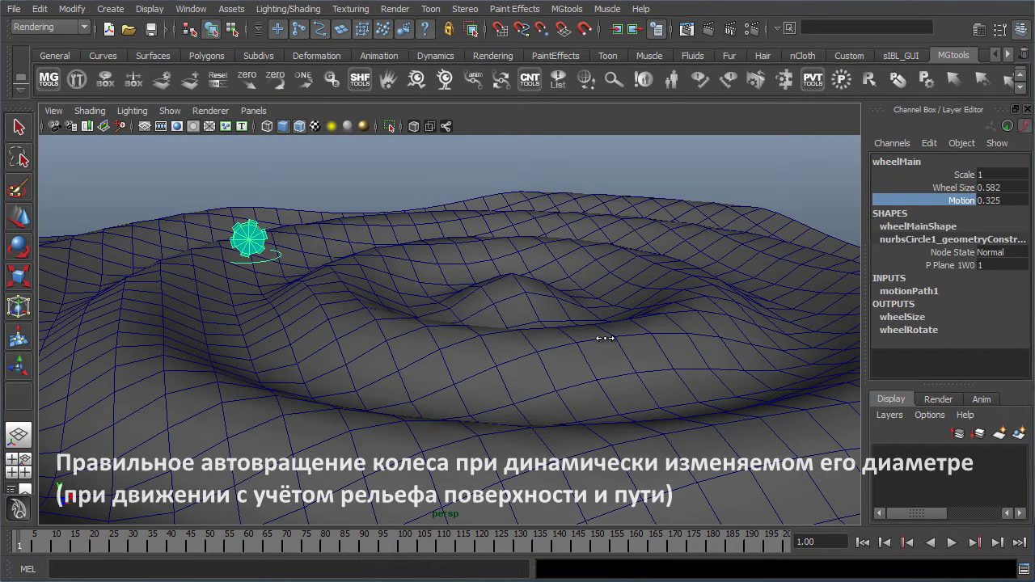
# Step: With Wheel Size at 2.251, roll the wheel back and forth using its Motion attribute
pyautogui.click(962, 201)
pyautogui.moveTo(561, 401)
pyautogui.mouseDown(button='middle')
pyautogui.moveTo(435, 406)
pyautogui.moveTo(503, 464)
pyautogui.moveTo(451, 460)
pyautogui.mouseUp(button='middle')
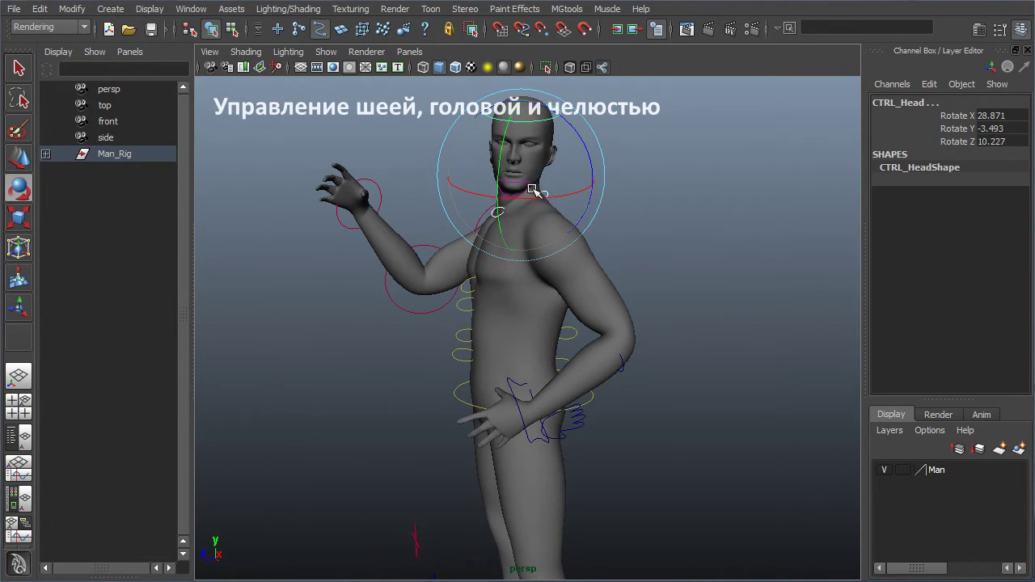
# Step: Select CTRL_Jaw, then raise CTRL_R_Leg and swing Pole_R_Leg to bend the right knee
pyautogui.click(532, 188)
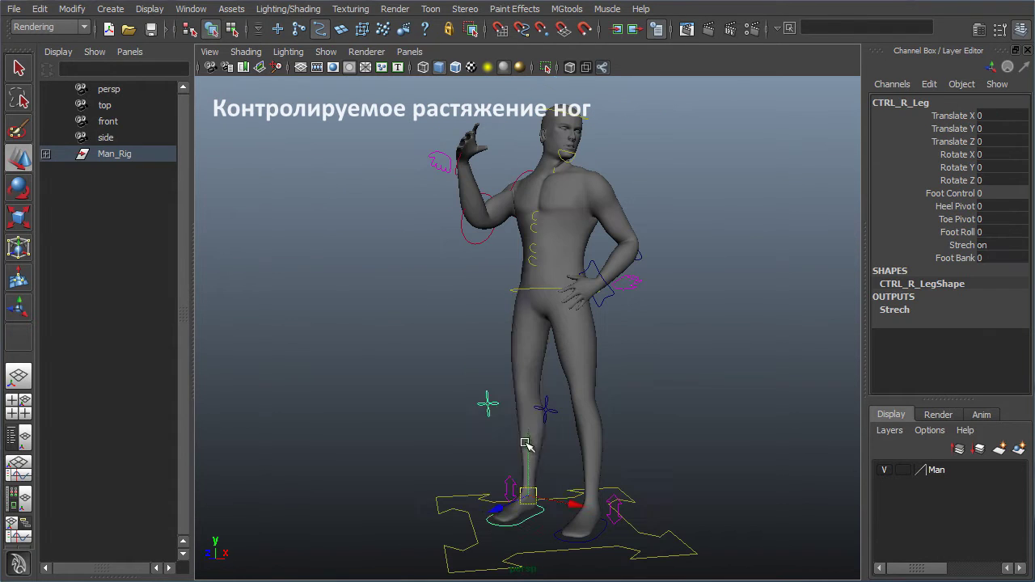
pyautogui.moveTo(526, 444); pyautogui.dragTo(526, 390)
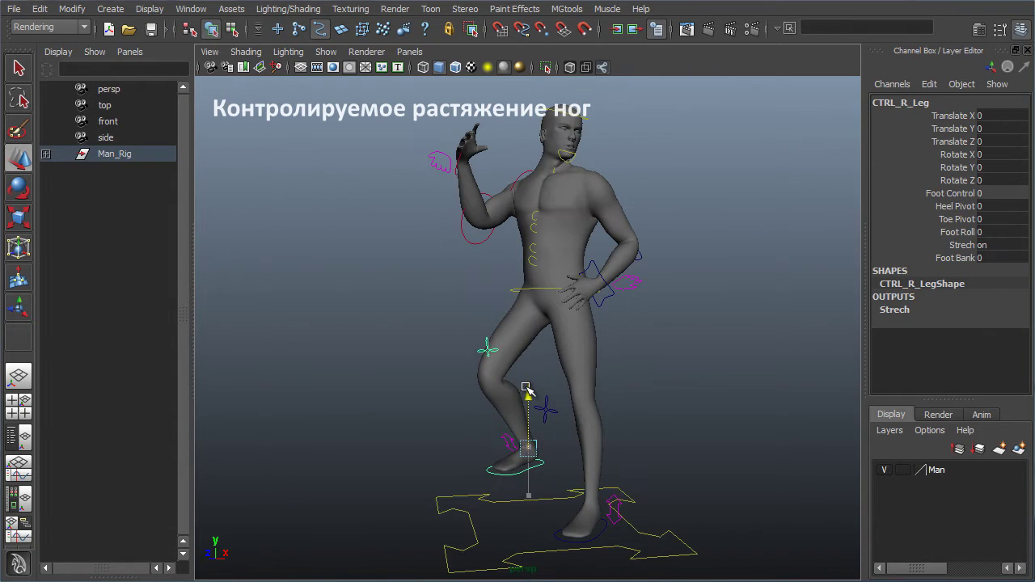
pyautogui.click(485, 337)
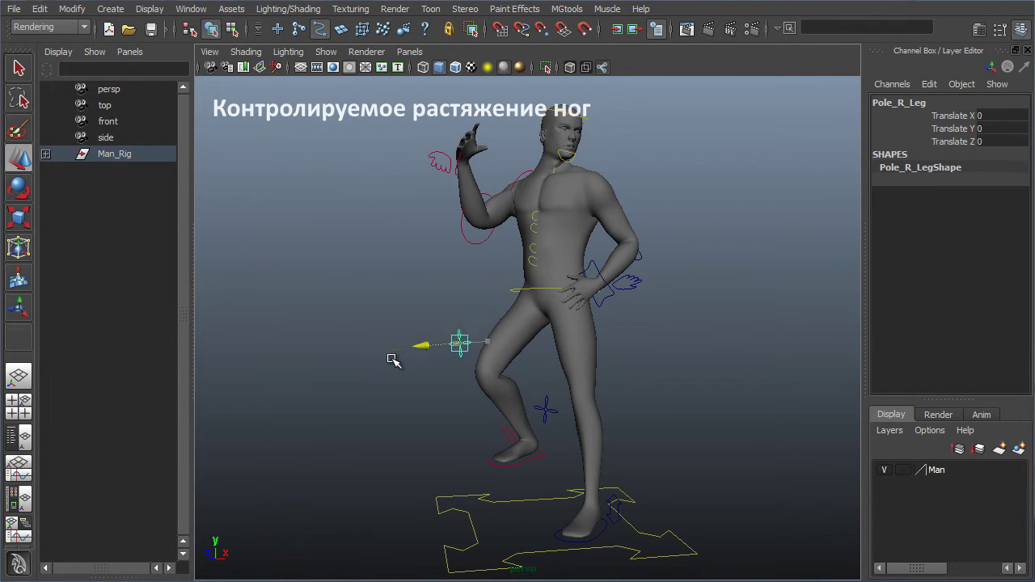
pyautogui.moveTo(454, 347)
pyautogui.mouseDown()
pyautogui.moveTo(555, 348)
pyautogui.moveTo(429, 347)
pyautogui.mouseUp()
# Step: Pull the right foot down to stretch the leg, then turn Strech off
pyautogui.click(507, 450)
pyautogui.moveTo(501, 424); pyautogui.dragTo(531, 527)
pyautogui.keyDown('alt'); pyautogui.moveTo(531, 527); pyautogui.dragTo(501, 500, button='right'); pyautogui.keyUp('alt')
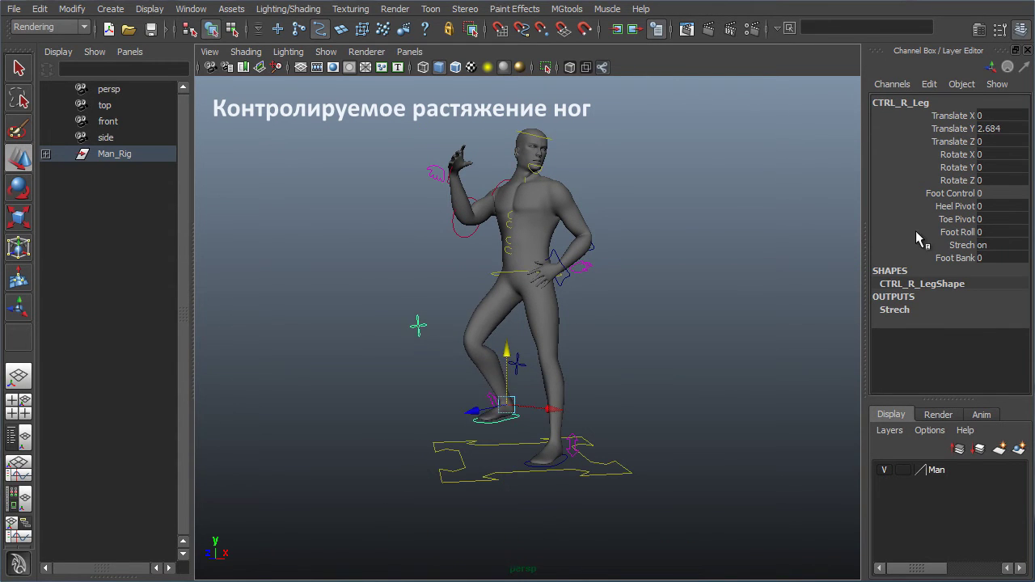
pyautogui.moveTo(920, 239); pyautogui.dragTo(518, 419, button='middle')
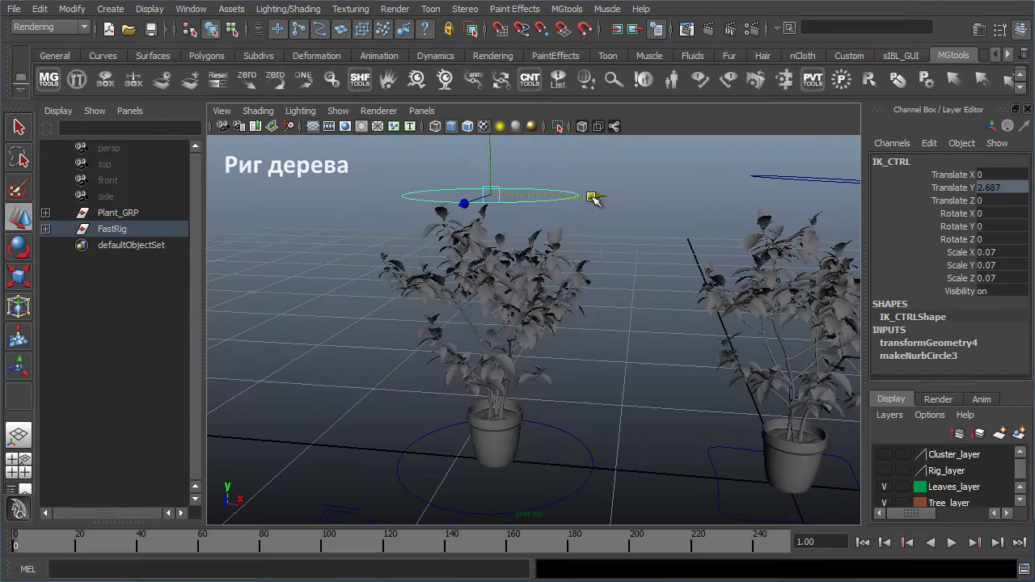
# Step: Bend the potted plant back and forth with IK_CTRL, then roll the wheel via Move
pyautogui.moveTo(587, 194)
pyautogui.mouseDown()
pyautogui.moveTo(526, 193)
pyautogui.moveTo(577, 197)
pyautogui.mouseUp()
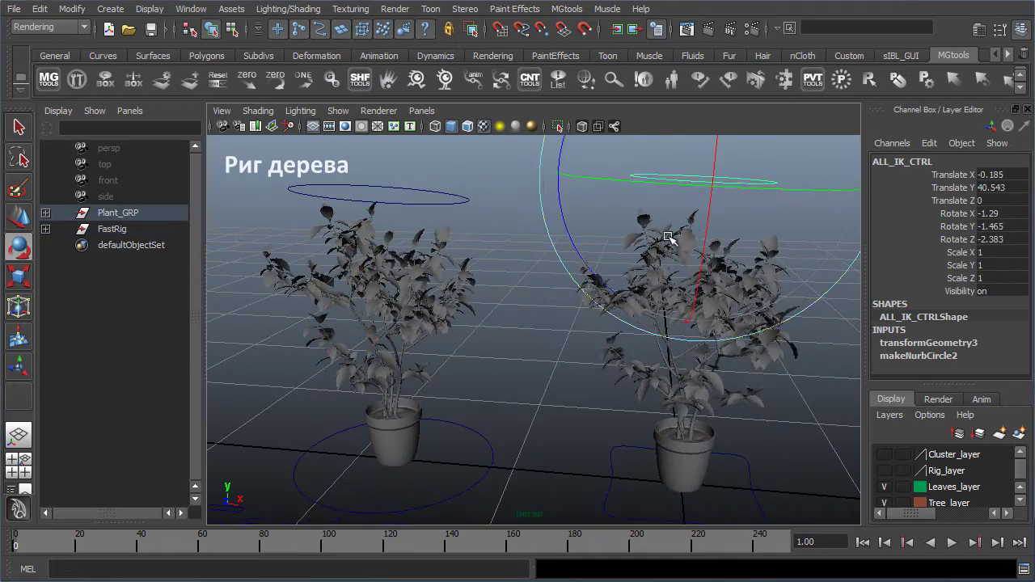
pyautogui.moveTo(668, 237)
pyautogui.mouseDown()
pyautogui.moveTo(647, 242)
pyautogui.moveTo(670, 249)
pyautogui.moveTo(647, 238)
pyautogui.mouseUp()
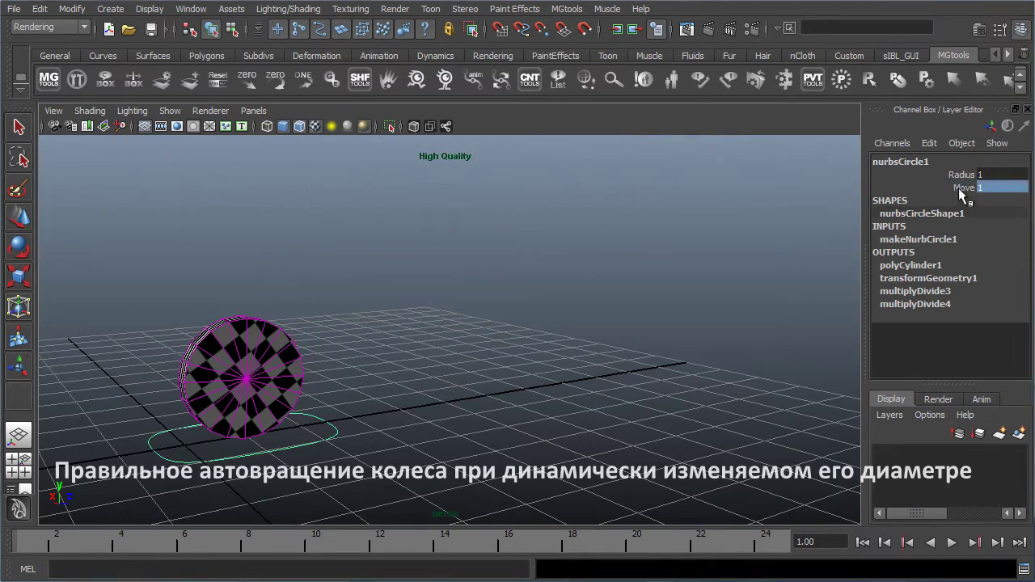
pyautogui.click(962, 188)
pyautogui.moveTo(405, 428)
pyautogui.mouseDown(button='middle')
pyautogui.moveTo(857, 364)
pyautogui.moveTo(540, 288)
pyautogui.mouseUp(button='middle')
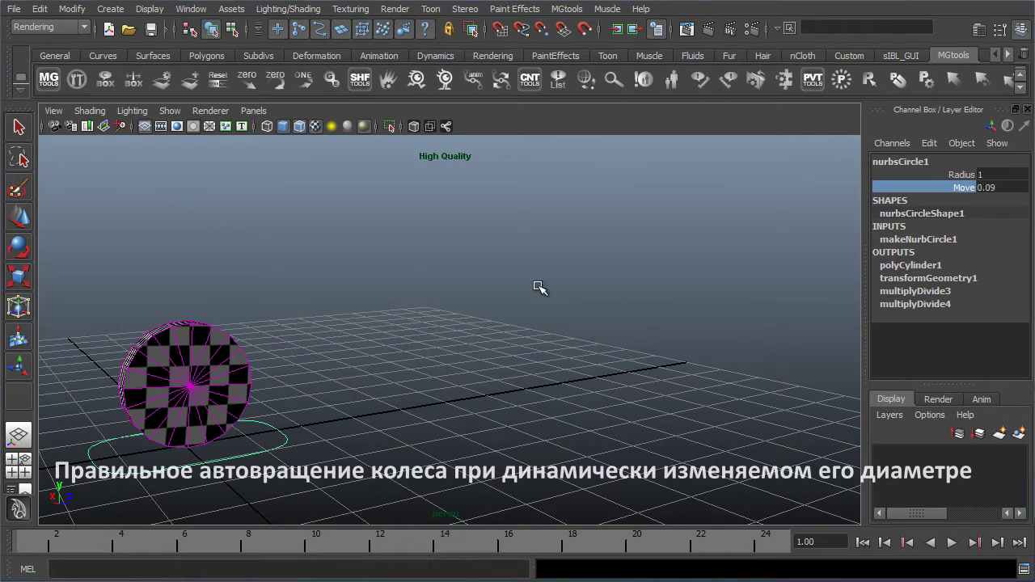
# Step: Raise nurbsCircle1's Radius to 2.08, roll the wheel right, then grow Radius to 9.53
pyautogui.moveTo(520, 374); pyautogui.dragTo(596, 395, button='middle')
pyautogui.moveTo(444, 394); pyautogui.dragTo(857, 380, button='middle')
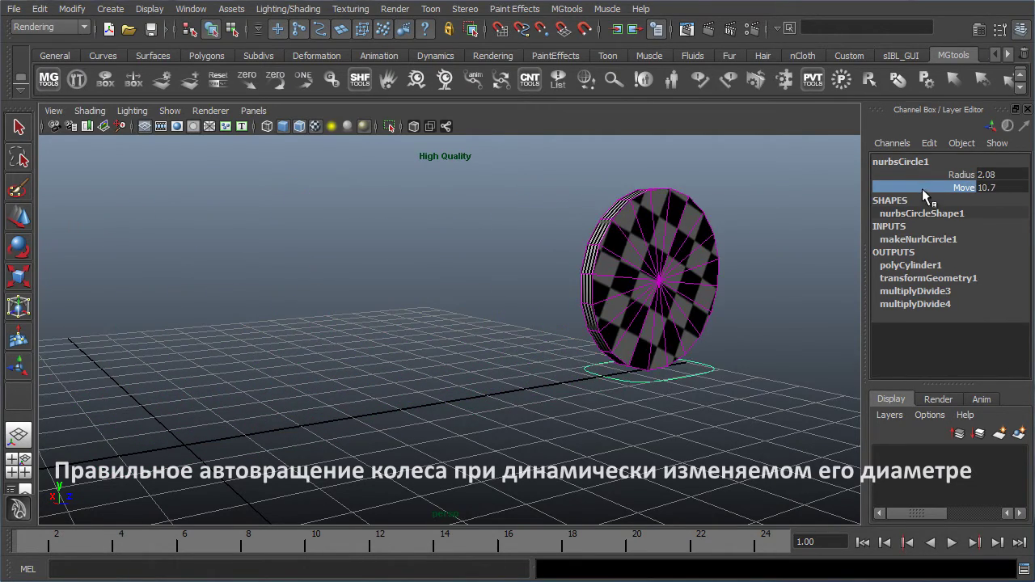
pyautogui.moveTo(488, 441); pyautogui.dragTo(857, 324, button='middle')
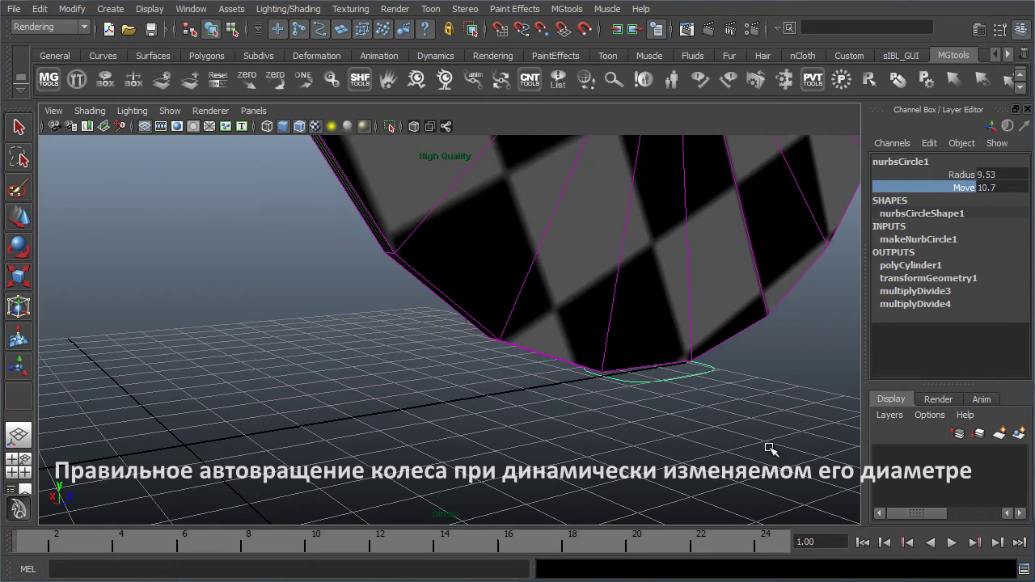